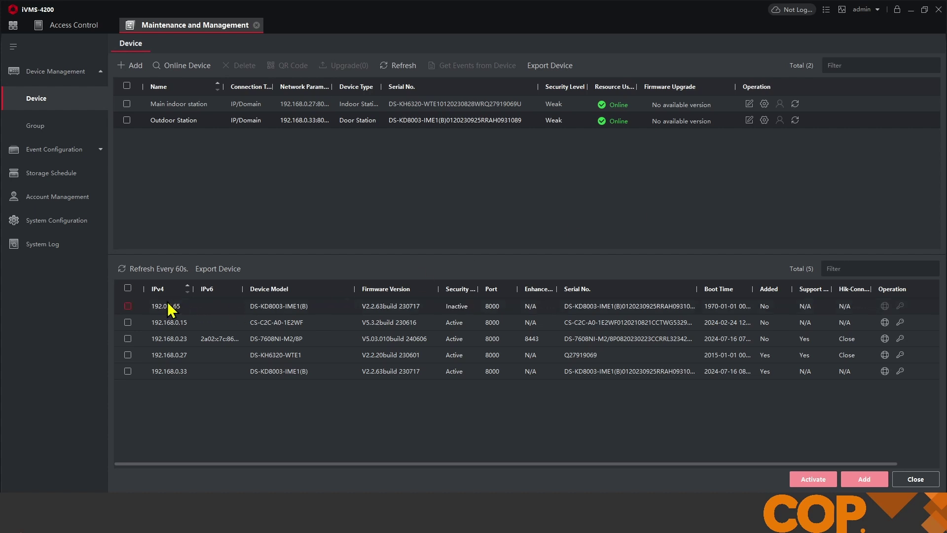
Activate the inactive door station at 192.0.0.65 by entering and confirming its admin password.
{"action": "left_click", "coordinate": [128, 306]}
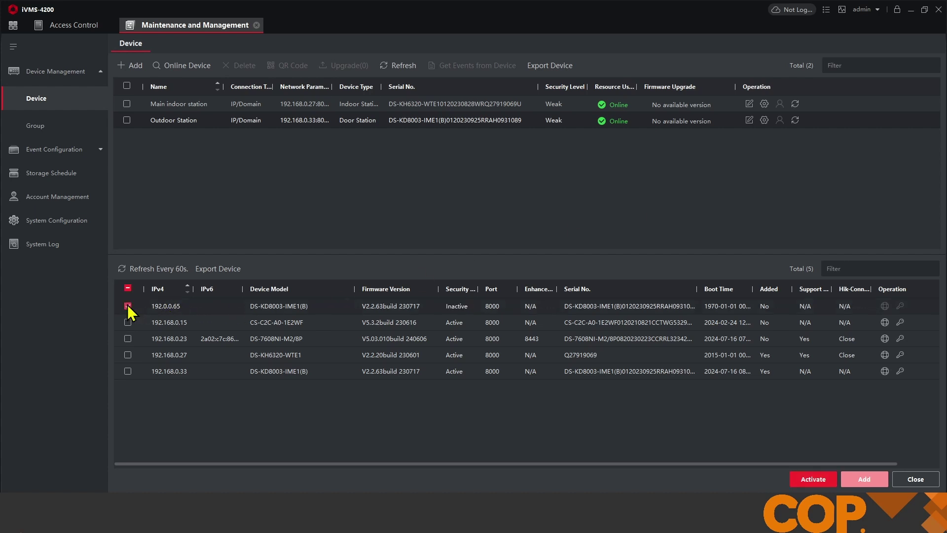
{"action": "left_click", "coordinate": [816, 478]}
{"action": "left_click", "coordinate": [509, 206]}
{"action": "type", "text": "•••"}
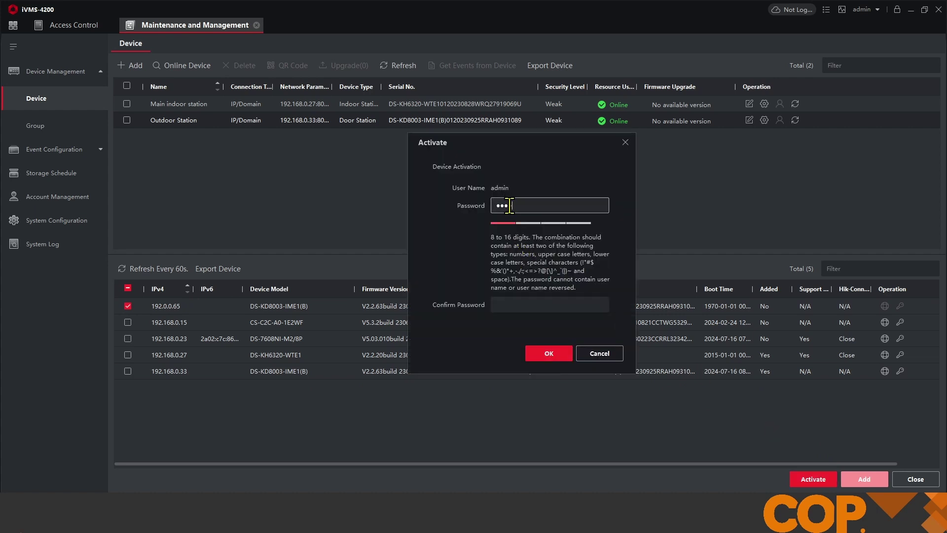
{"action": "type", "text": "••••"}
{"action": "key", "text": "Tab"}
{"action": "type", "text": "•••••••"}
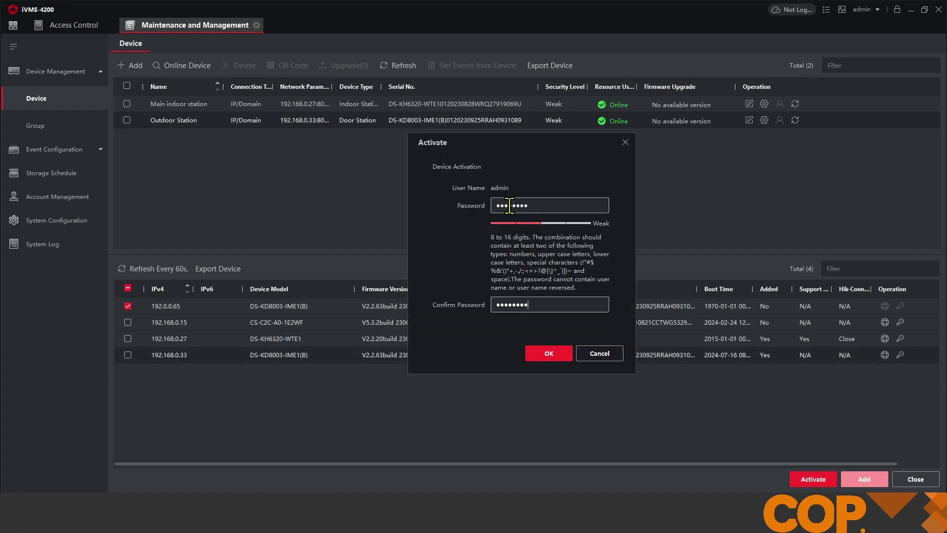
{"action": "left_click", "coordinate": [547, 354]}
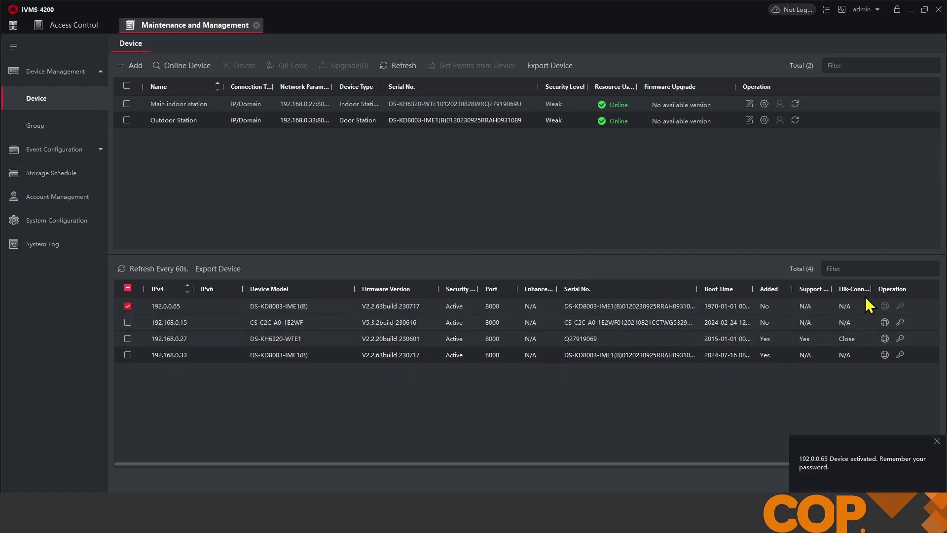
Enable DHCP in the network parameters of the door station at 192.0.0.65, authorising the change with the device password.
{"action": "left_click", "coordinate": [886, 306]}
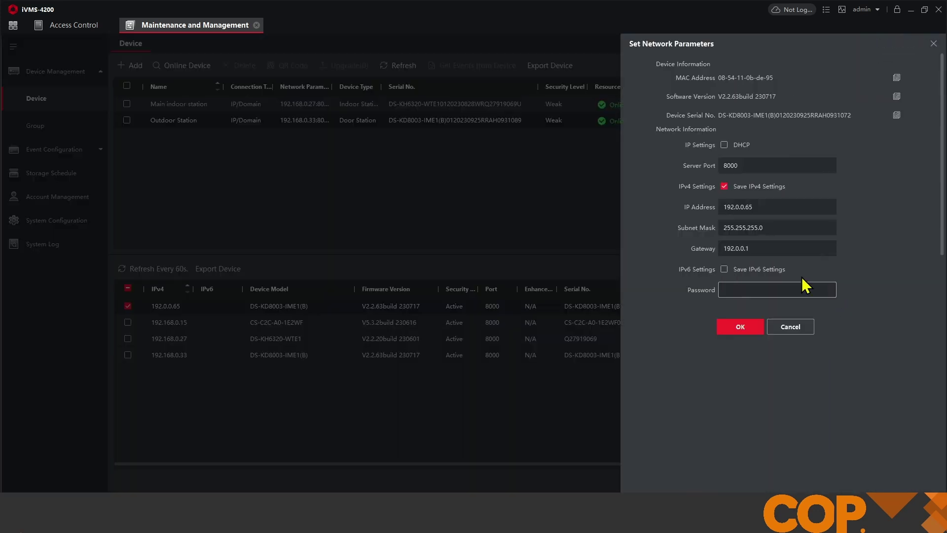
{"action": "left_click", "coordinate": [725, 146]}
{"action": "left_click", "coordinate": [753, 289]}
{"action": "type", "text": "********"}
{"action": "left_click", "coordinate": [736, 326]}
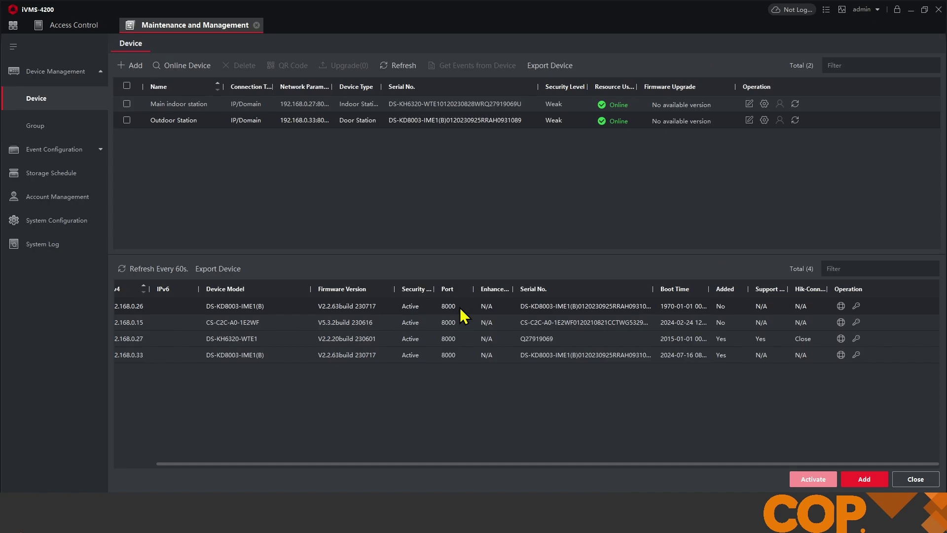
{"action": "scroll", "coordinate": [502, 400], "scroll_direction": "left", "scroll_amount": 2}
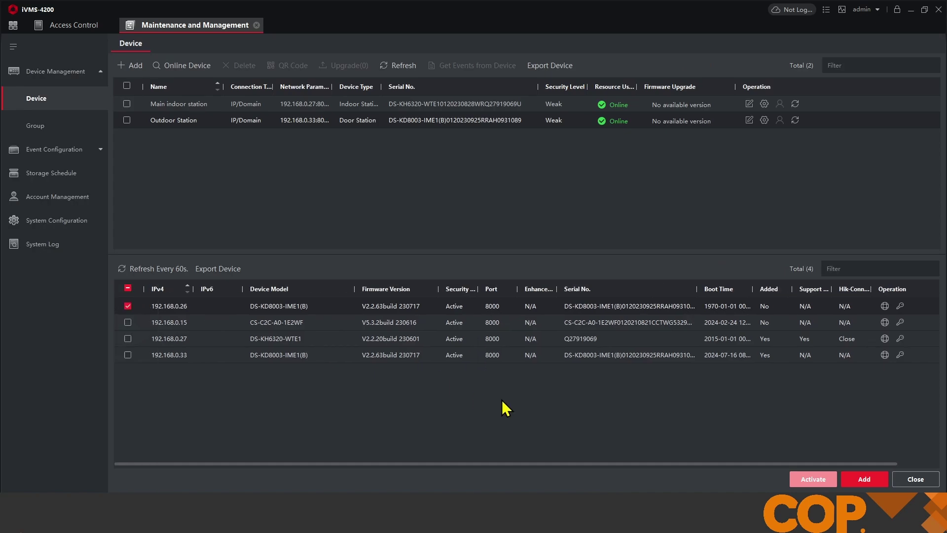
Add the online device at 192.168.0.26 as "Side Entrance", with time synchronization enabled and its device password entered.
{"action": "left_click", "coordinate": [864, 481]}
{"action": "left_click", "coordinate": [511, 153]}
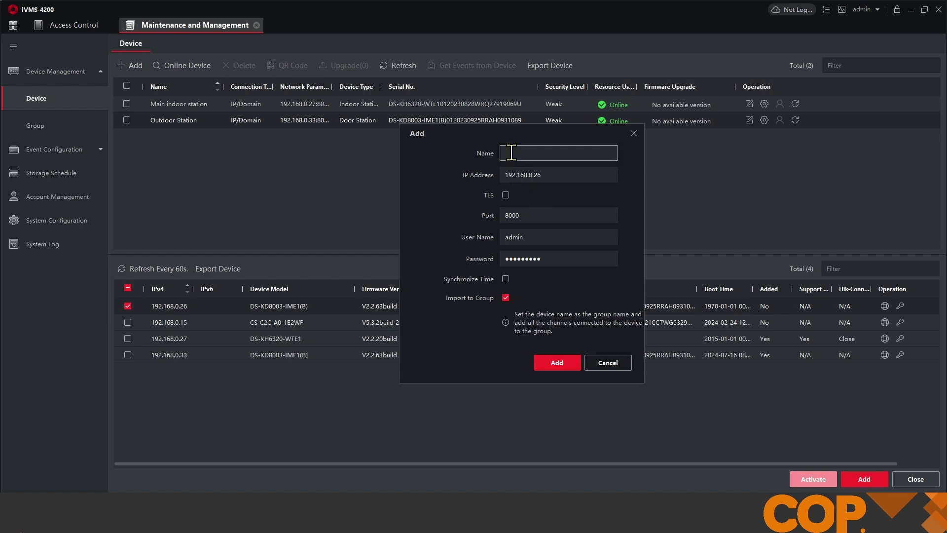
{"action": "type", "text": "Side entrance"}
{"action": "double_click", "coordinate": [533, 153]}
{"action": "type", "text": "Entrance"}
{"action": "left_click", "coordinate": [505, 279]}
{"action": "left_click", "coordinate": [562, 259]}
{"action": "double_click", "coordinate": [565, 259]}
{"action": "type", "text": "********"}
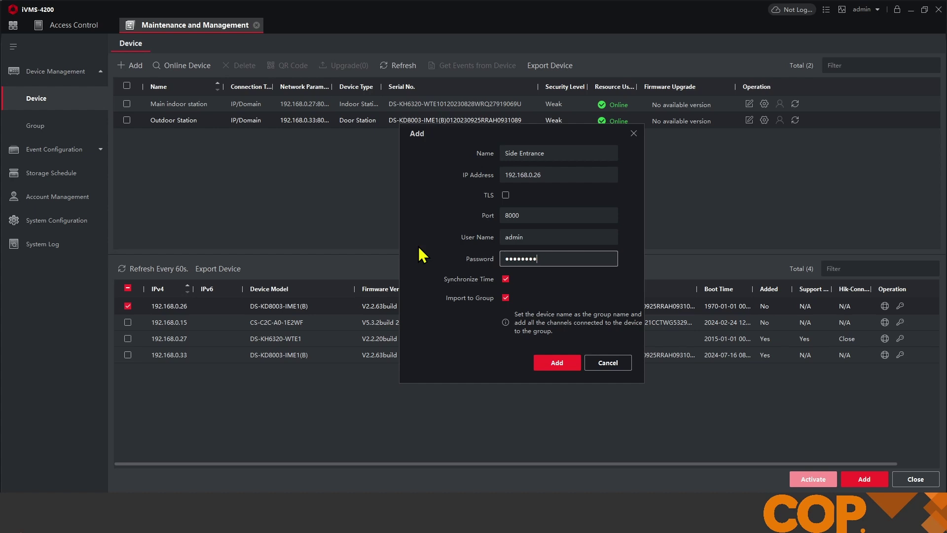
{"action": "left_click", "coordinate": [545, 361]}
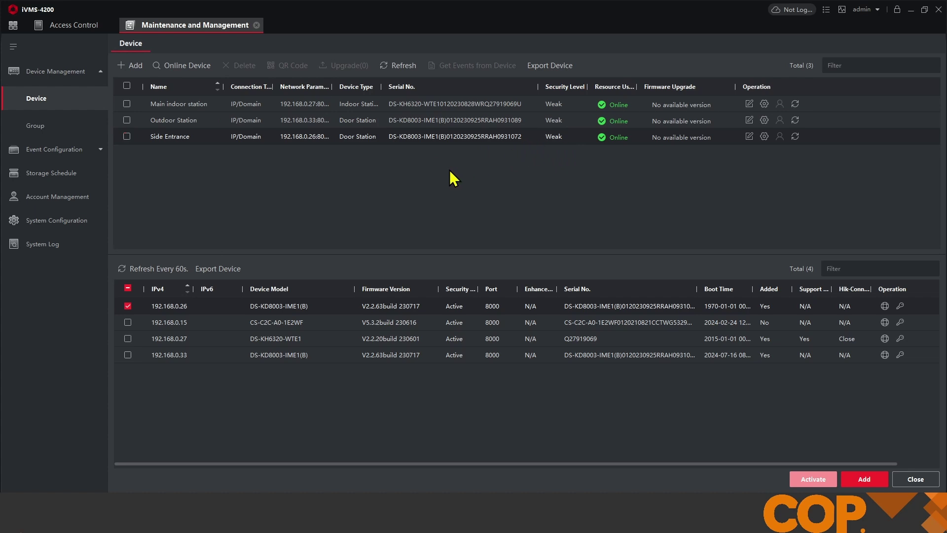
Set Side Entrance's Door Station No. to 1 in its intercom settings, save with the reboot, and close its configuration.
{"action": "left_click", "coordinate": [764, 137]}
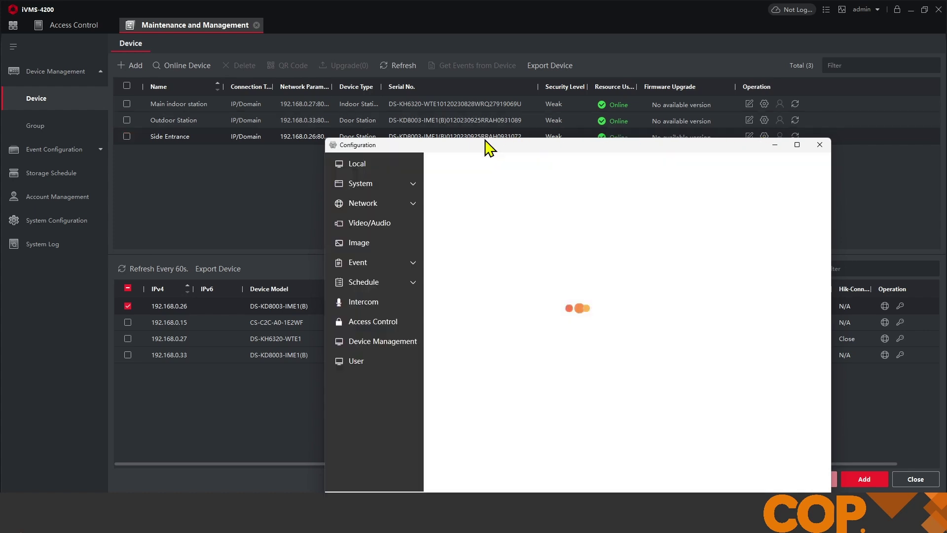
{"action": "left_click_drag", "start_coordinate": [490, 151], "coordinate": [466, 95]}
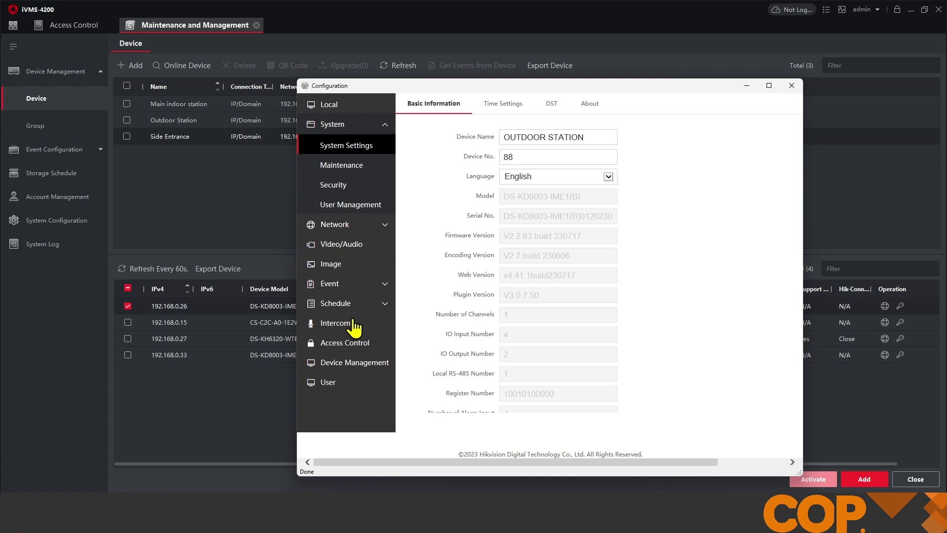
{"action": "left_click", "coordinate": [330, 326]}
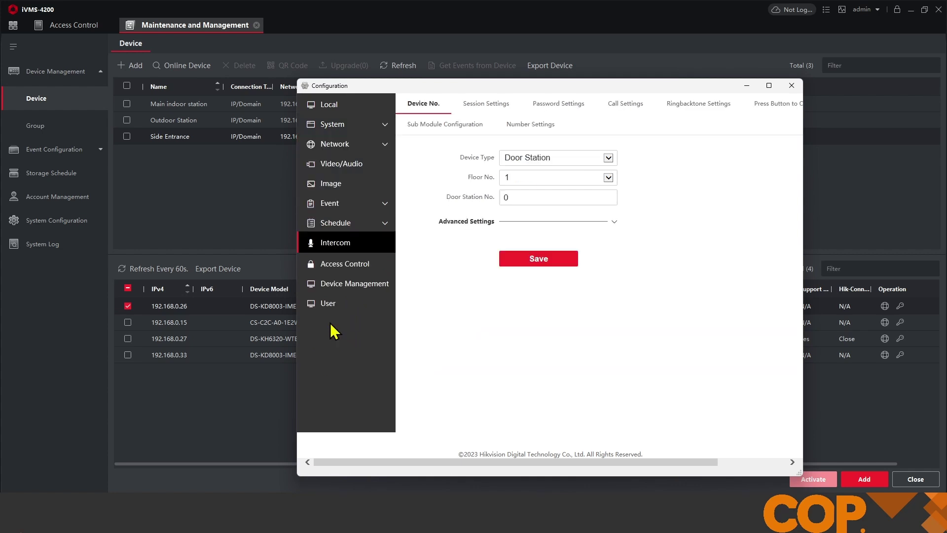
{"action": "double_click", "coordinate": [517, 197]}
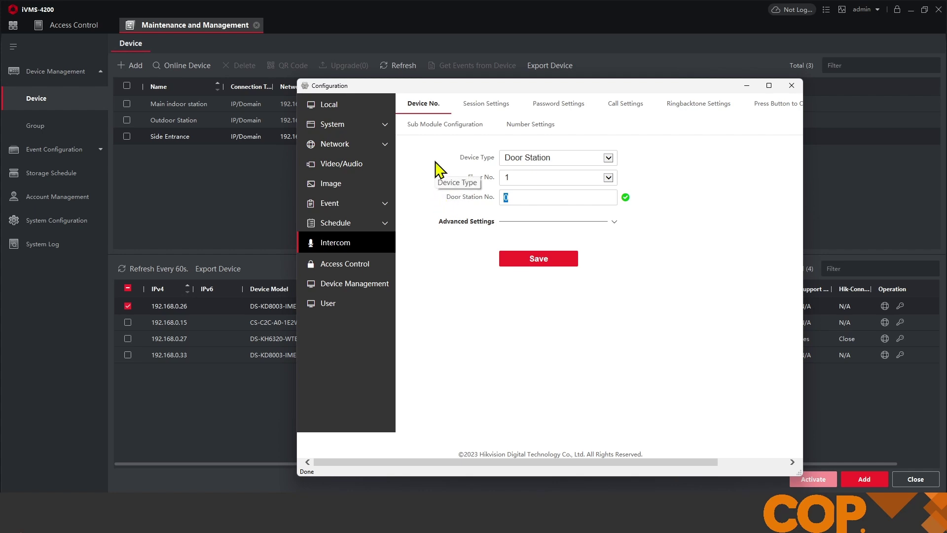
{"action": "type", "text": "1"}
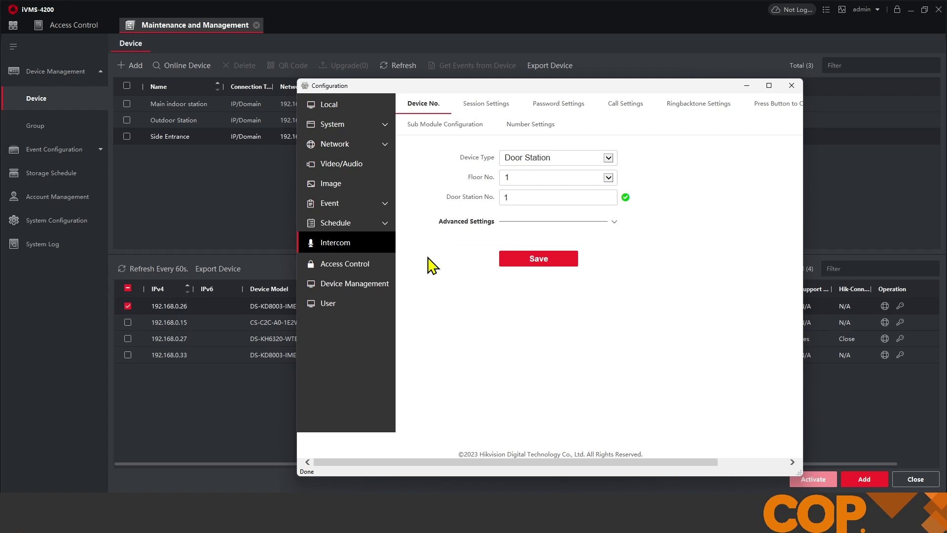
{"action": "left_click", "coordinate": [541, 259]}
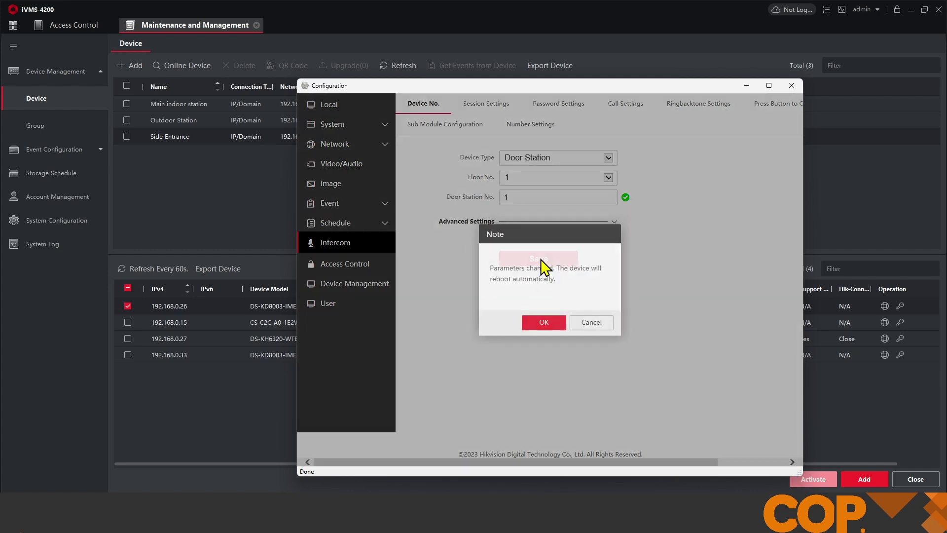
{"action": "left_click", "coordinate": [544, 325]}
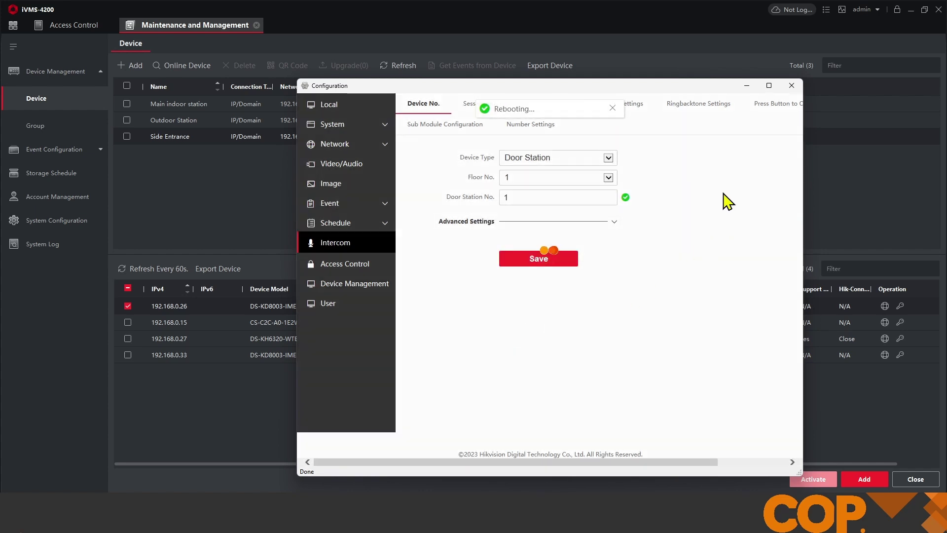
{"action": "left_click", "coordinate": [791, 88]}
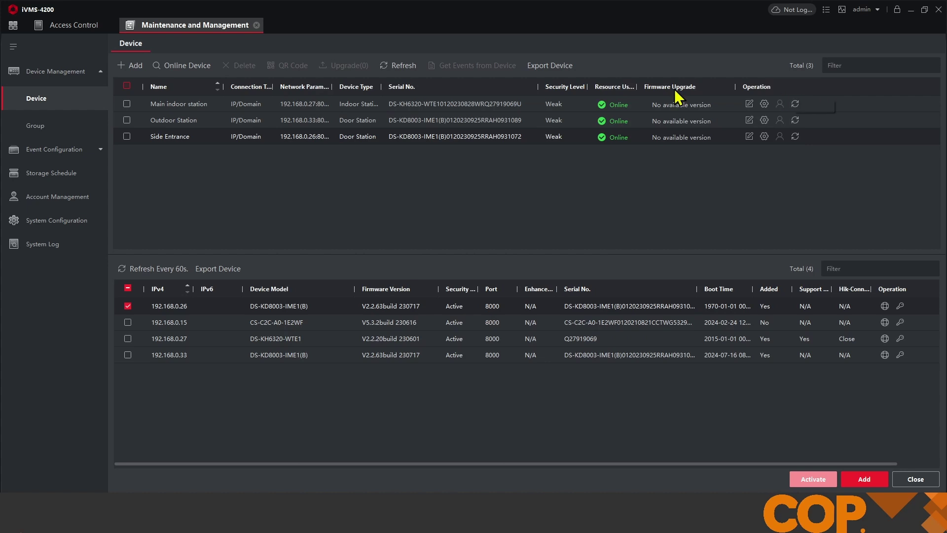
Open the Outdoor Station's remote configuration and review the devices listed in its device management.
{"action": "left_click", "coordinate": [764, 121]}
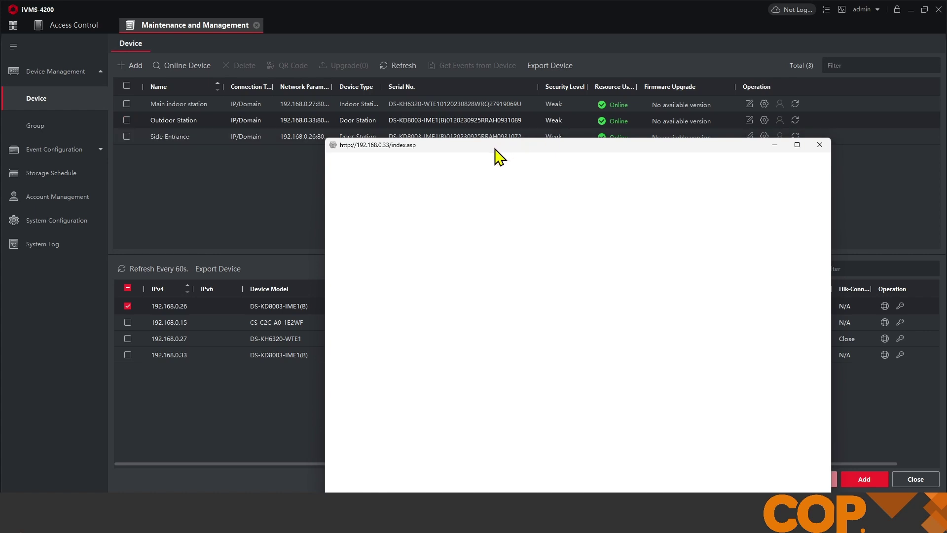
{"action": "left_click_drag", "start_coordinate": [495, 149], "coordinate": [550, 78]}
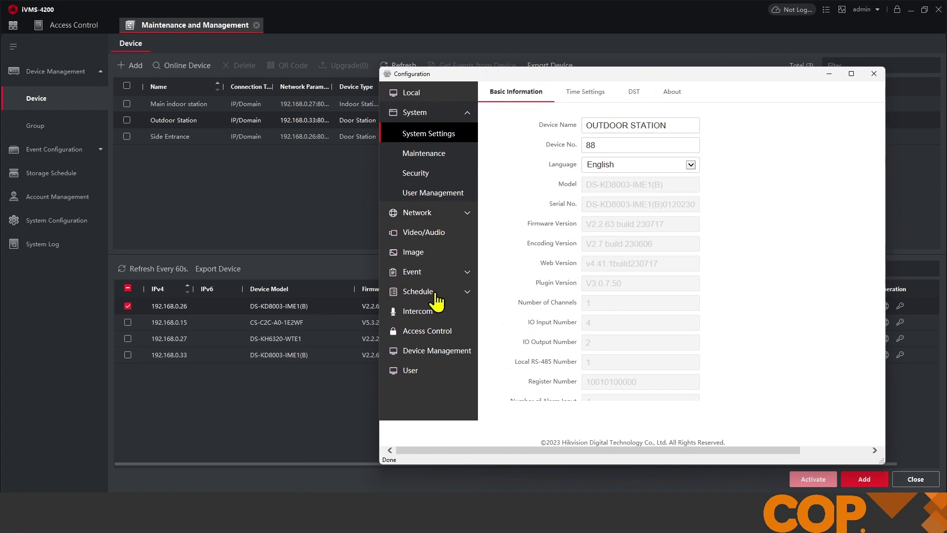
{"action": "left_click", "coordinate": [442, 351]}
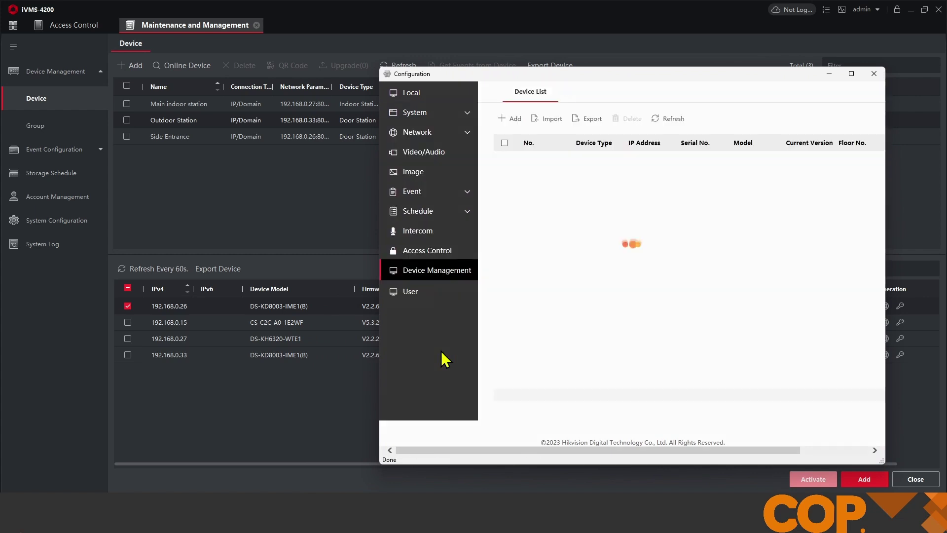
{"action": "scroll", "coordinate": [621, 262], "scroll_direction": "right", "scroll_amount": 3}
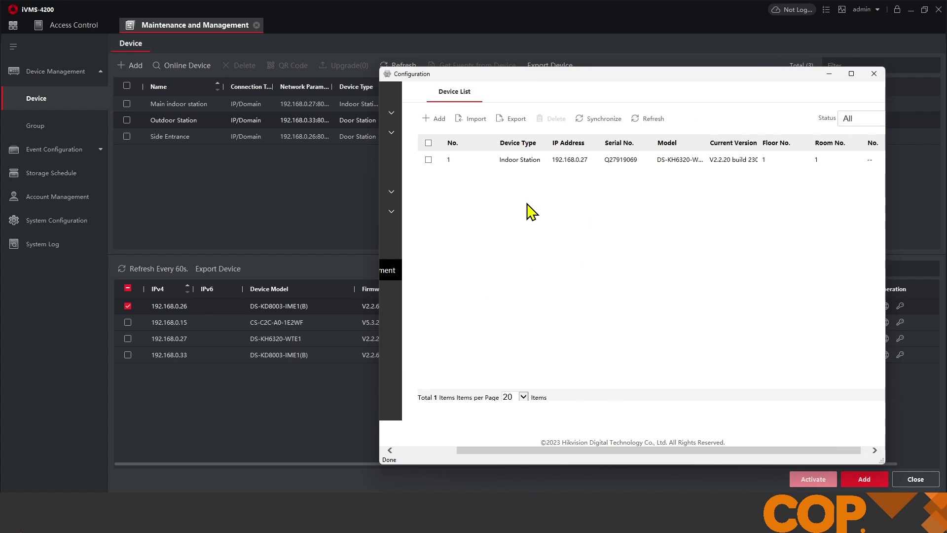
{"action": "scroll", "coordinate": [608, 188], "scroll_direction": "left", "scroll_amount": 3}
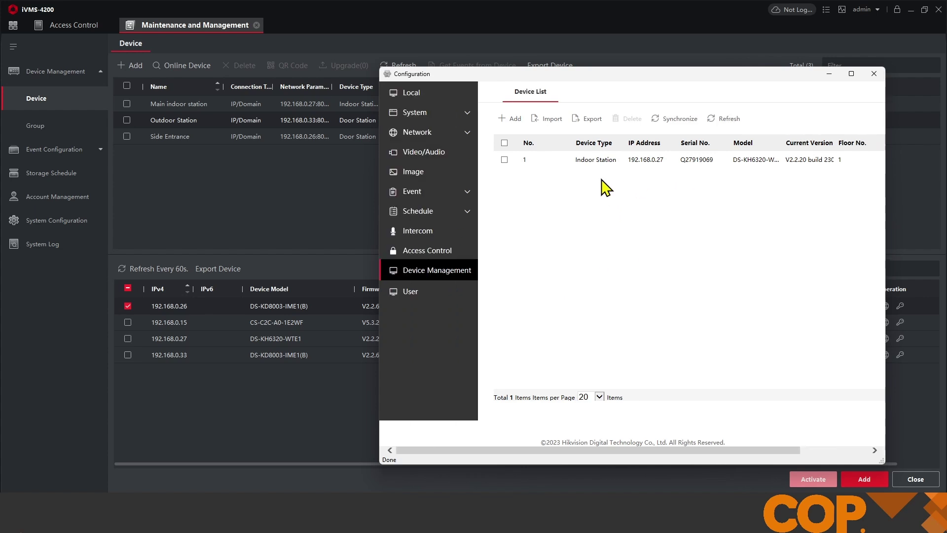
{"action": "left_click", "coordinate": [511, 119]}
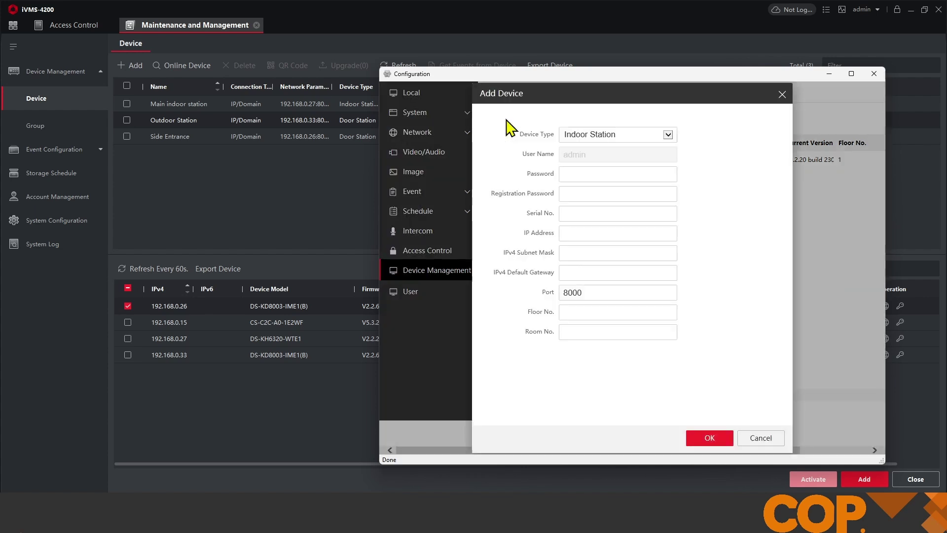
{"action": "left_click_drag", "start_coordinate": [557, 79], "coordinate": [440, 149]}
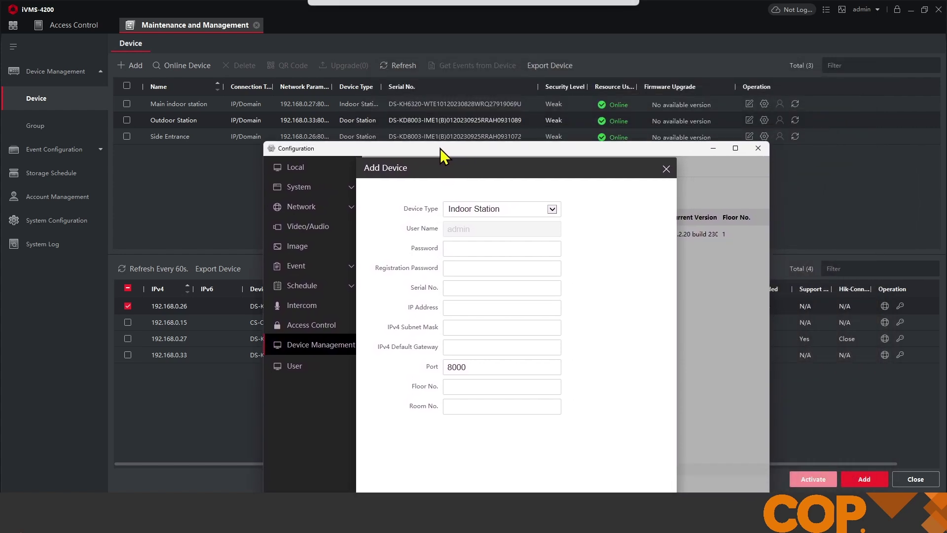
{"action": "left_click", "coordinate": [553, 210]}
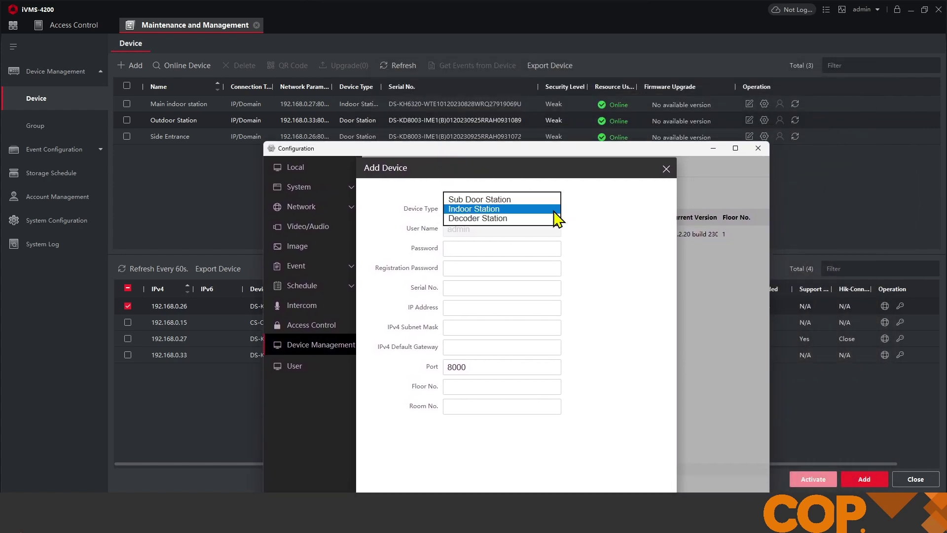
{"action": "left_click", "coordinate": [493, 200]}
{"action": "left_click", "coordinate": [465, 249]}
{"action": "type", "text": "********"}
{"action": "key", "text": "Tab"}
{"action": "type", "text": "********"}
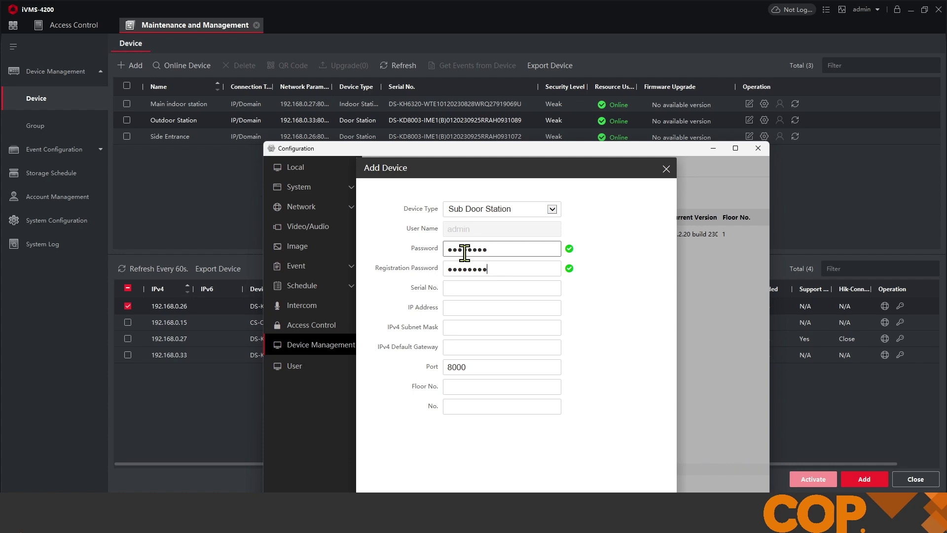
Enter serial number AH0931072, IP address 192.168.0.26, subnet mask 255.255.255.0 and default gateway 192.168.0.1 for the sub door station.
{"action": "left_click", "coordinate": [482, 283]}
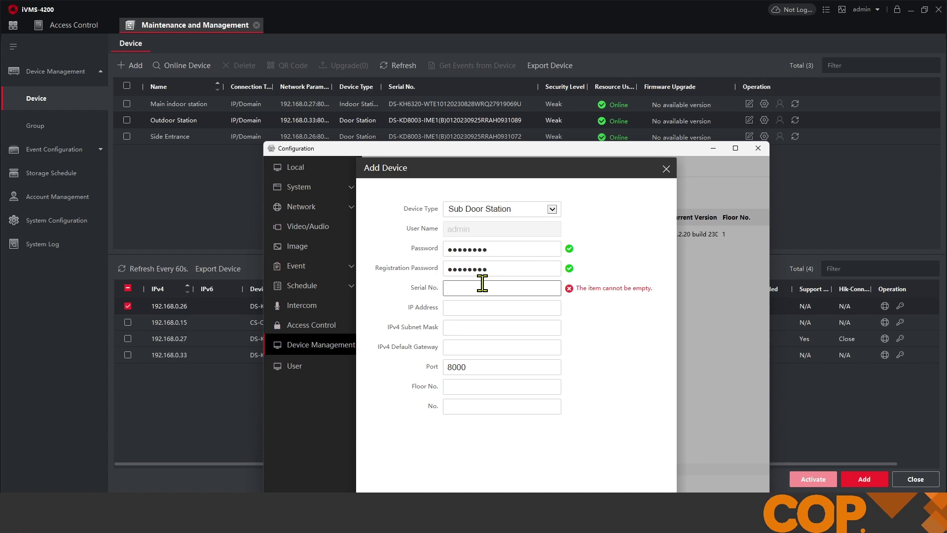
{"action": "type", "text": "AH0931072"}
{"action": "key", "text": "Tab"}
{"action": "type", "text": "192.168.0.26"}
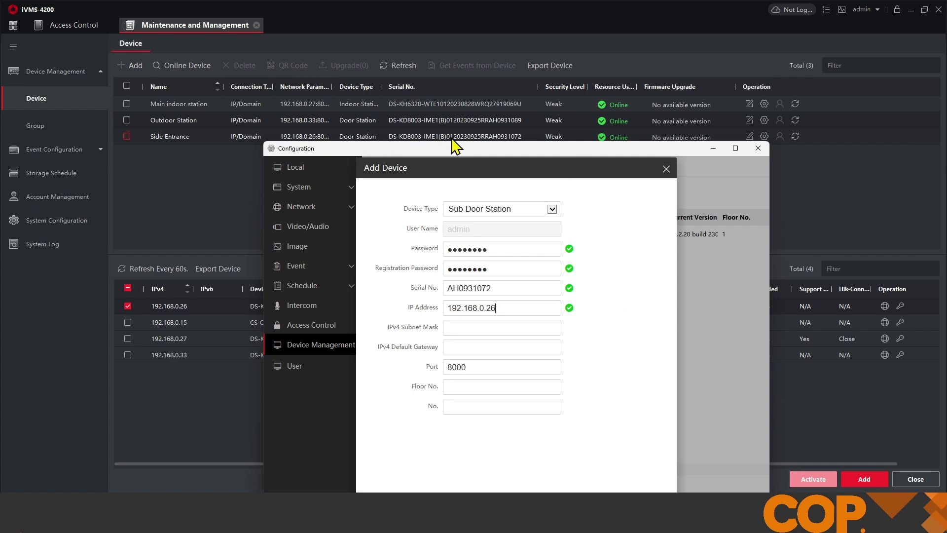
{"action": "left_click", "coordinate": [450, 322]}
{"action": "type", "text": "255.255.255.0"}
{"action": "key", "text": "Tab"}
{"action": "type", "text": "192"}
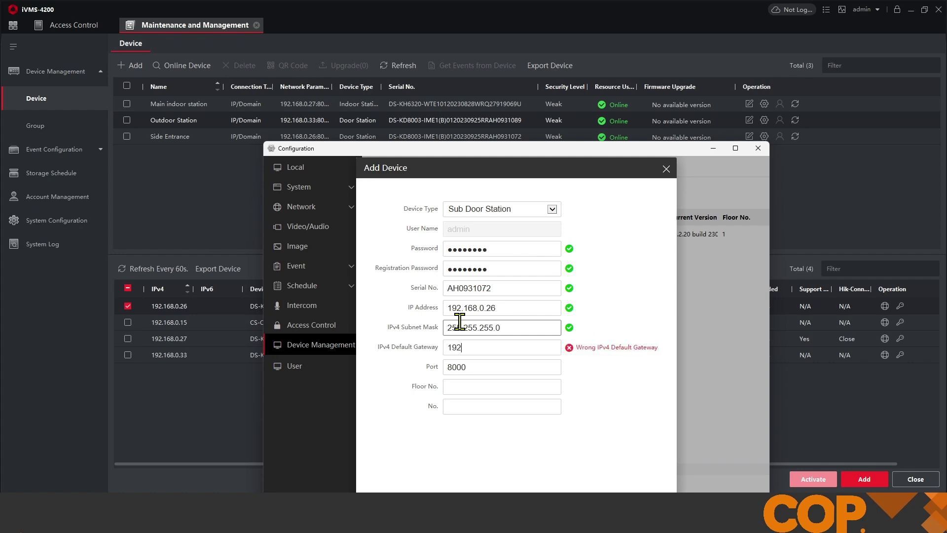
{"action": "type", "text": ".168.0.1"}
{"action": "key", "text": "Tab"}
{"action": "key", "text": "Tab"}
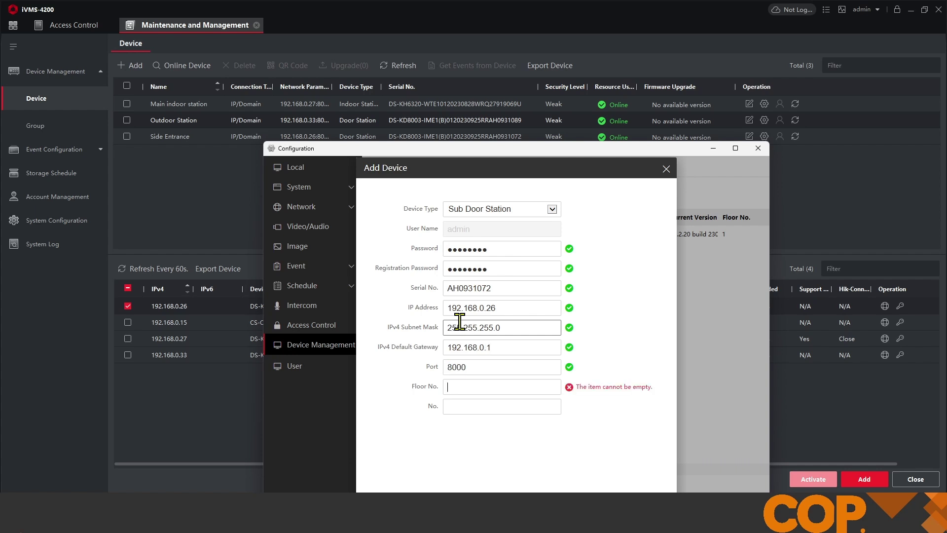
Set the sub door station's Floor No. to 1 and No. to 1, and save the new device.
{"action": "left_click_drag", "start_coordinate": [464, 149], "coordinate": [508, 92]}
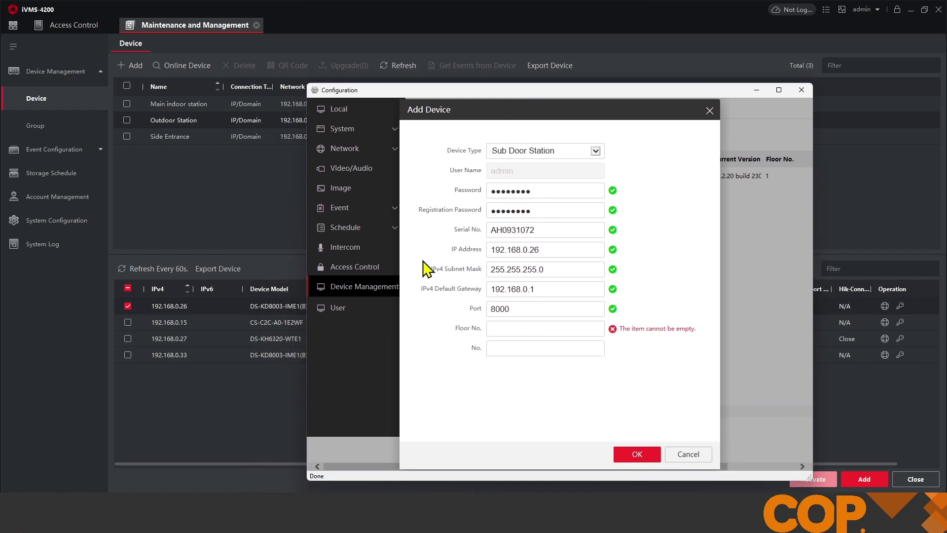
{"action": "type", "text": "1"}
{"action": "key", "text": "Tab"}
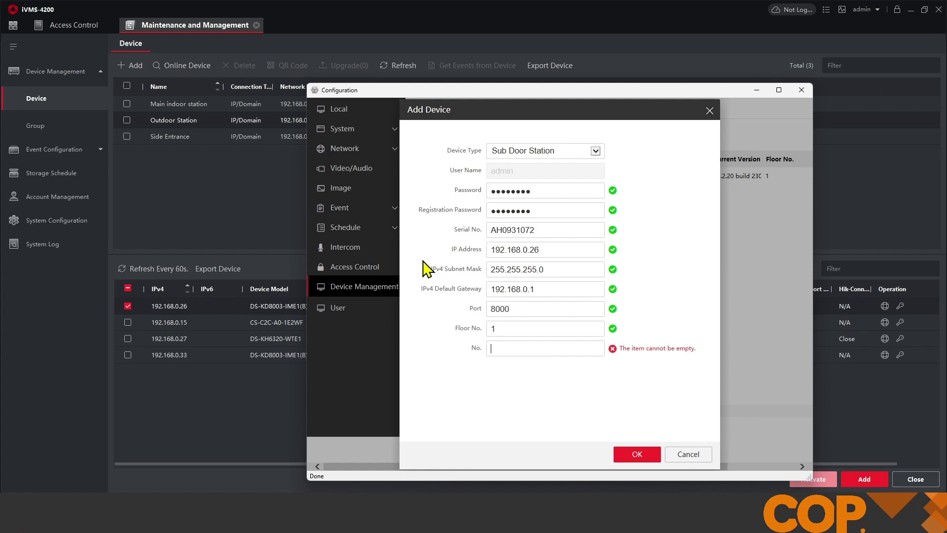
{"action": "type", "text": "1"}
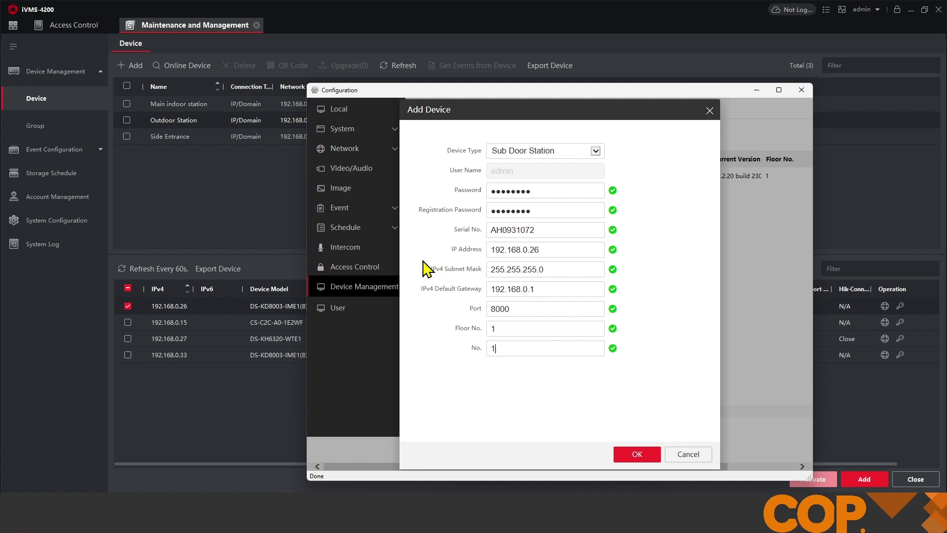
{"action": "left_click", "coordinate": [627, 454]}
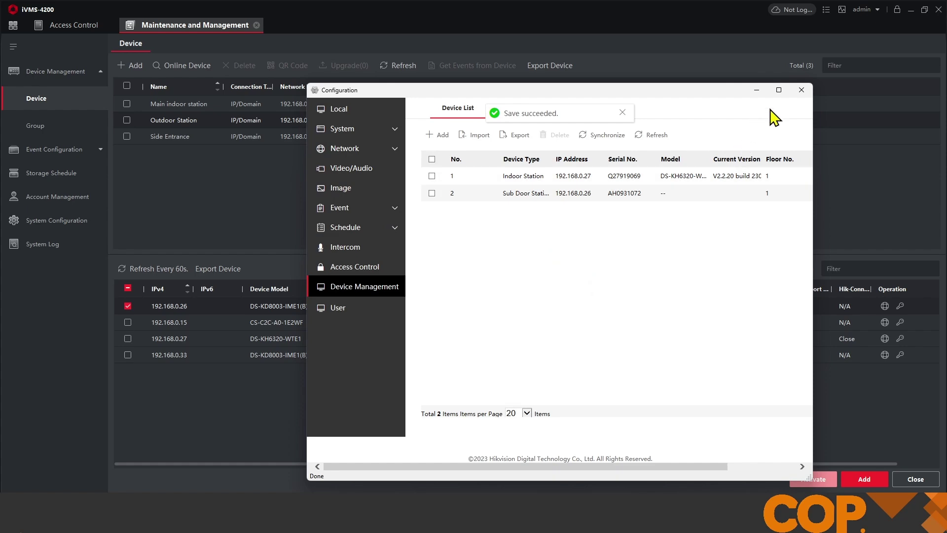
{"action": "left_click", "coordinate": [780, 90]}
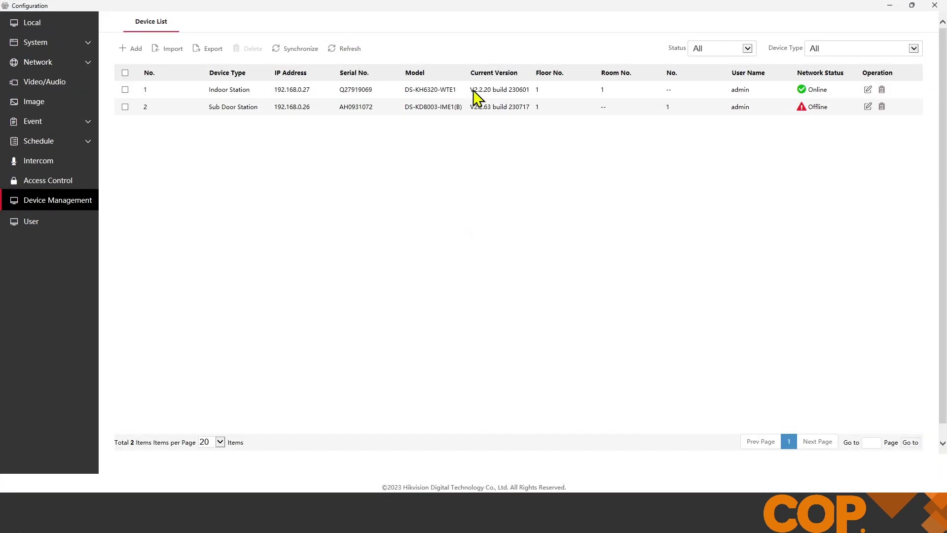
{"action": "mouse_move", "coordinate": [802, 111]}
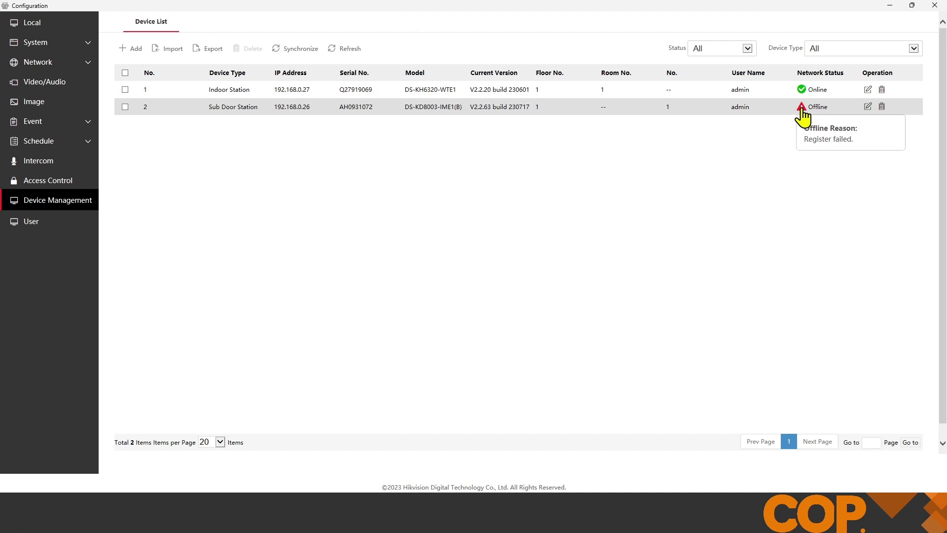
{"action": "left_click_drag", "start_coordinate": [404, 112], "coordinate": [451, 118]}
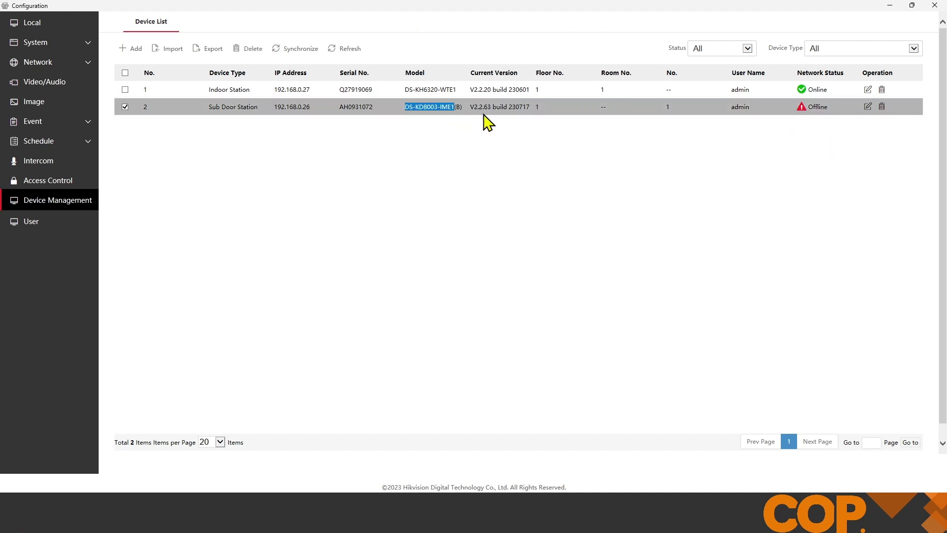
{"action": "left_click", "coordinate": [498, 147]}
{"action": "left_click", "coordinate": [890, 6]}
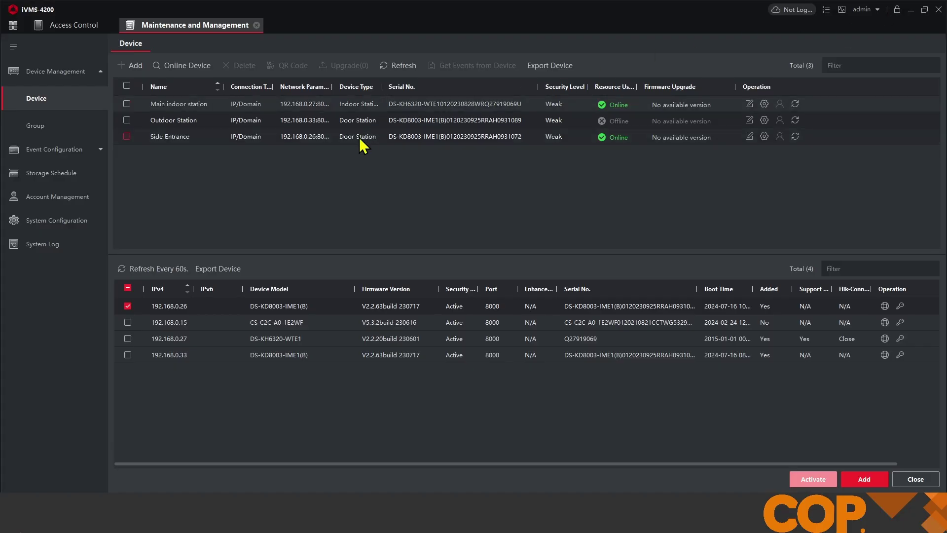
Open the Side Entrance's remote configuration and enter the registration password in its intercom session settings.
{"action": "left_click", "coordinate": [765, 140]}
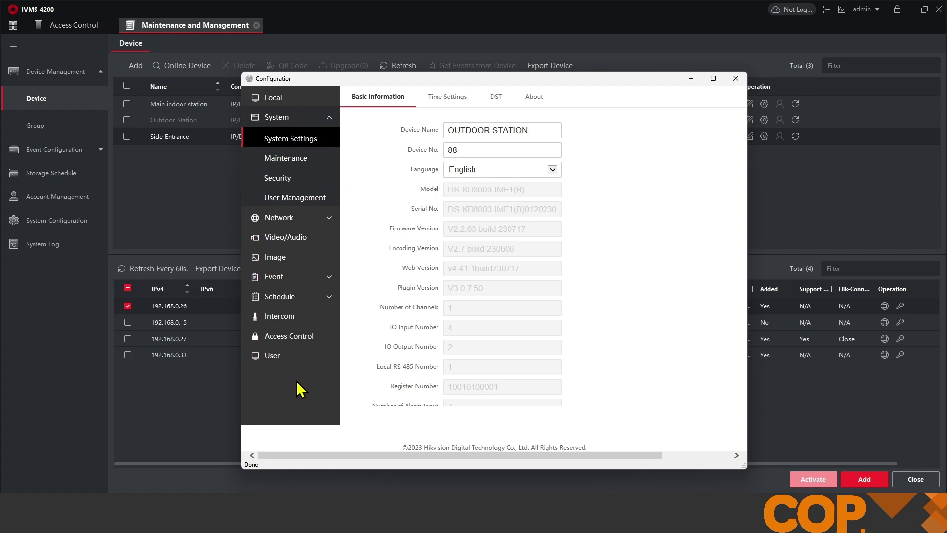
{"action": "left_click", "coordinate": [304, 318]}
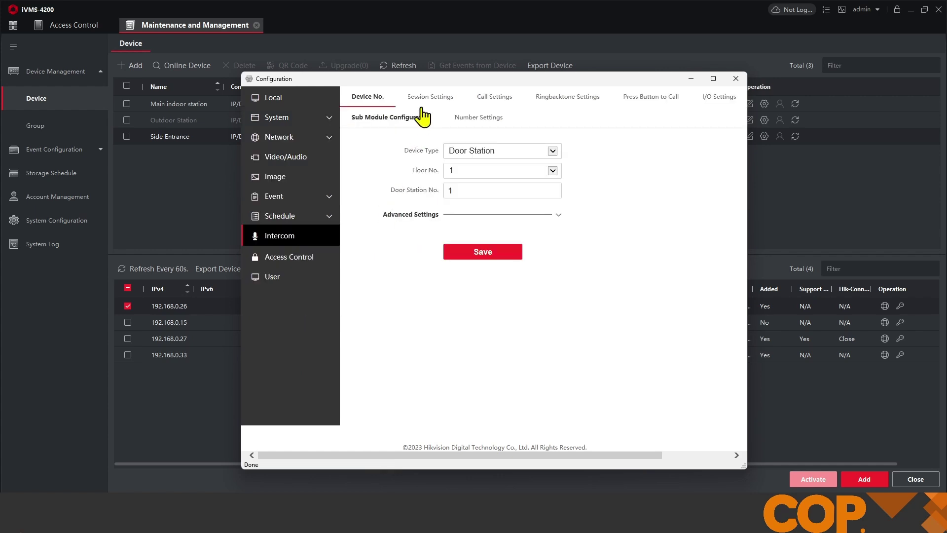
{"action": "left_click", "coordinate": [433, 98]}
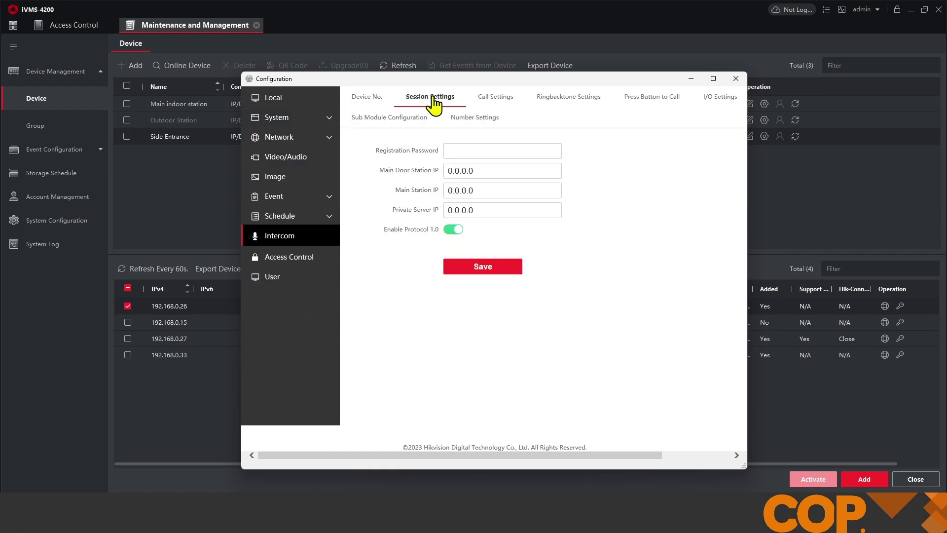
{"action": "left_click_drag", "start_coordinate": [379, 173], "coordinate": [437, 182]}
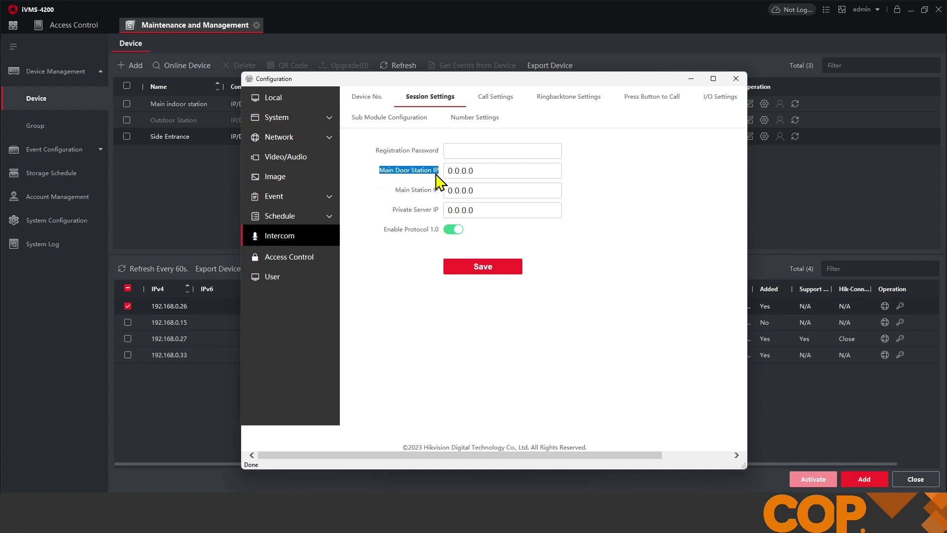
{"action": "left_click", "coordinate": [493, 151]}
{"action": "type", "text": "********"}
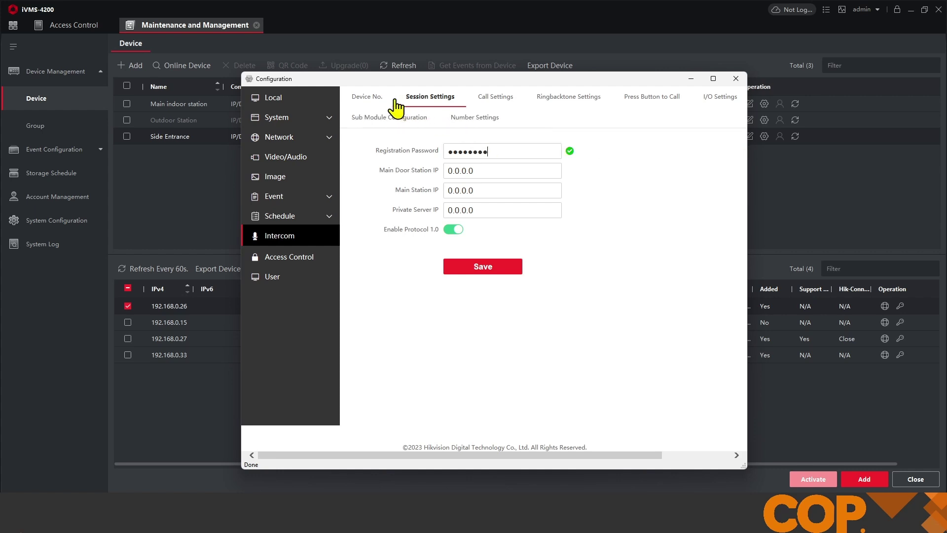
Set the Side Entrance's Main Door Station IP to 192.168.0.33 and refresh the Outdoor Station in the client's device list.
{"action": "left_click_drag", "start_coordinate": [377, 81], "coordinate": [343, 141]}
{"action": "left_click_drag", "start_coordinate": [456, 231], "coordinate": [410, 234]}
{"action": "type", "text": "192"}
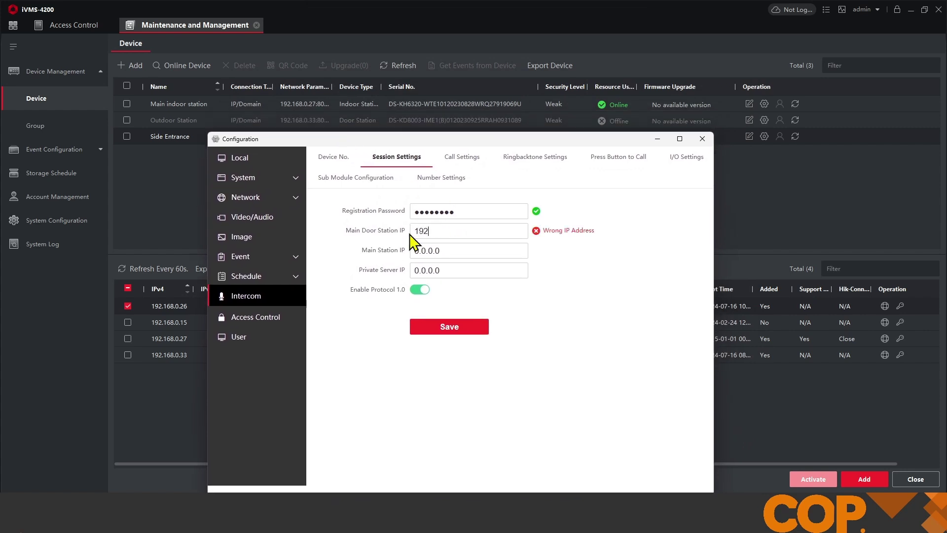
{"action": "type", "text": ".168.0.33"}
{"action": "left_click", "coordinate": [796, 122]}
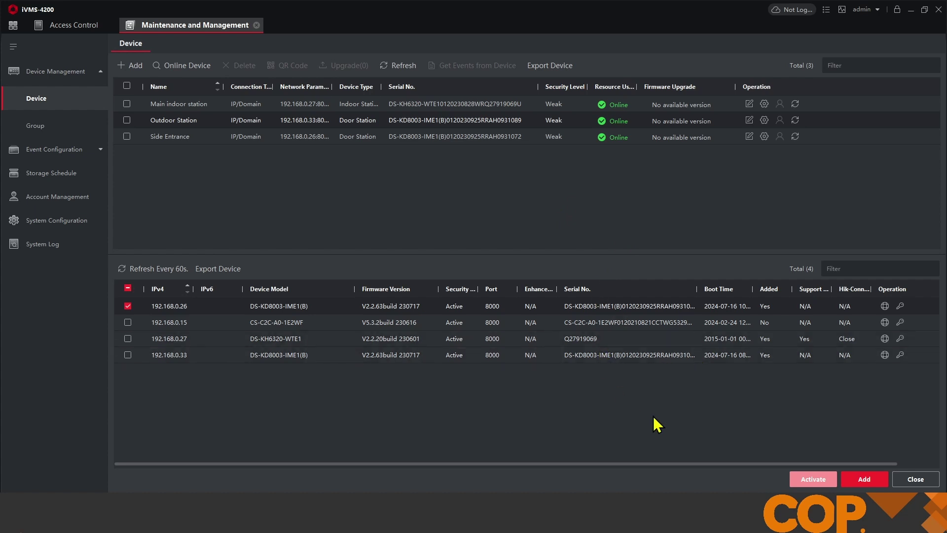
Return to the Side Entrance's session settings, save them and close its configuration window.
{"action": "mouse_move", "coordinate": [746, 519]}
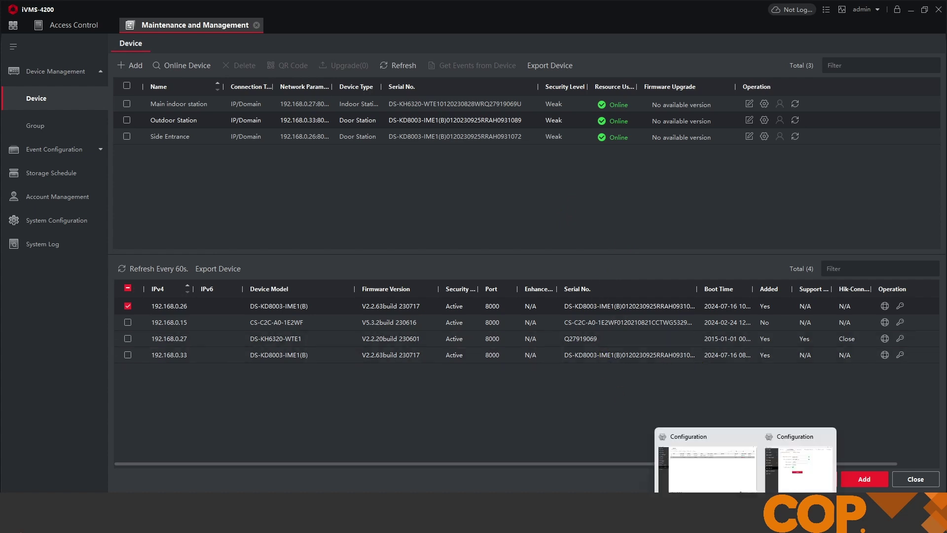
{"action": "left_click", "coordinate": [786, 474]}
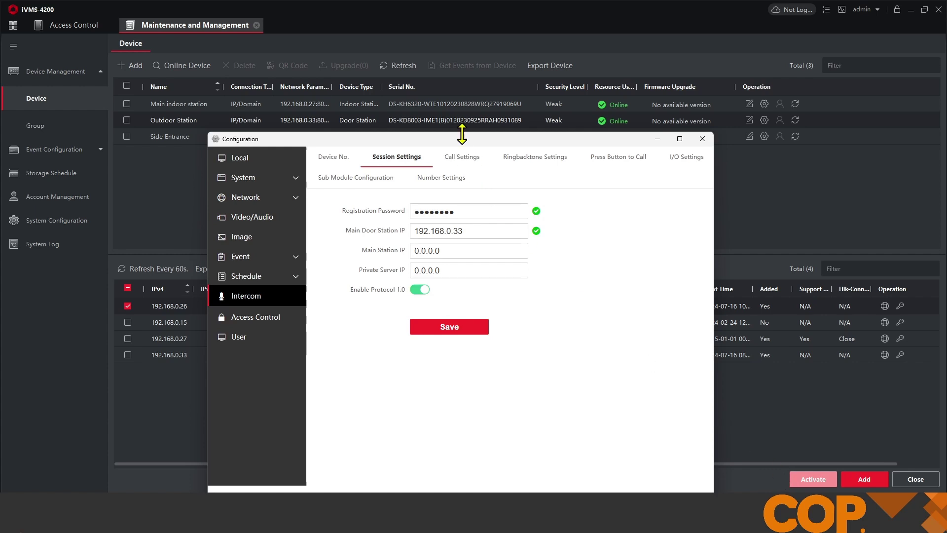
{"action": "left_click_drag", "start_coordinate": [462, 139], "coordinate": [466, 85]}
{"action": "left_click_drag", "start_coordinate": [473, 177], "coordinate": [374, 141]}
{"action": "left_click_drag", "start_coordinate": [374, 89], "coordinate": [403, 137]}
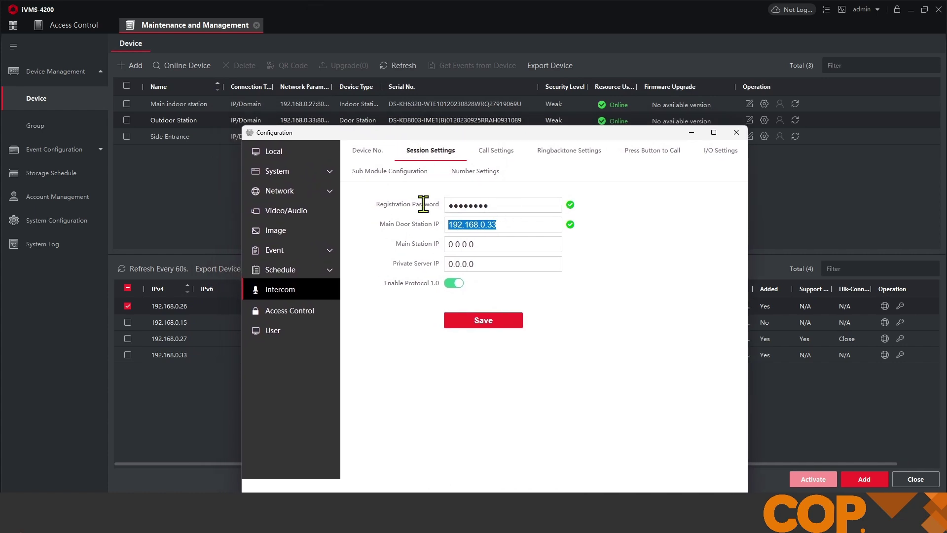
{"action": "left_click", "coordinate": [492, 322]}
{"action": "left_click_drag", "start_coordinate": [507, 138], "coordinate": [494, 79]}
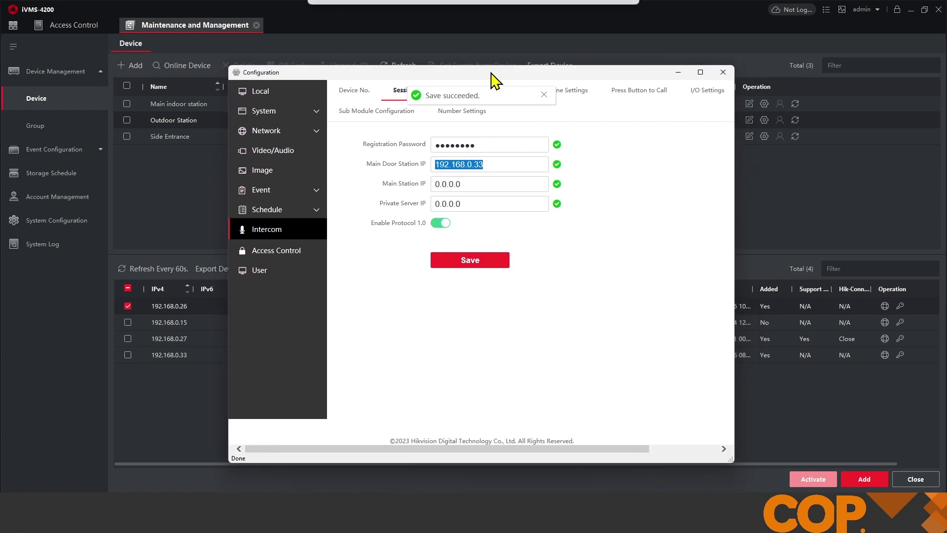
{"action": "left_click", "coordinate": [723, 73]}
{"action": "mouse_move", "coordinate": [746, 518]}
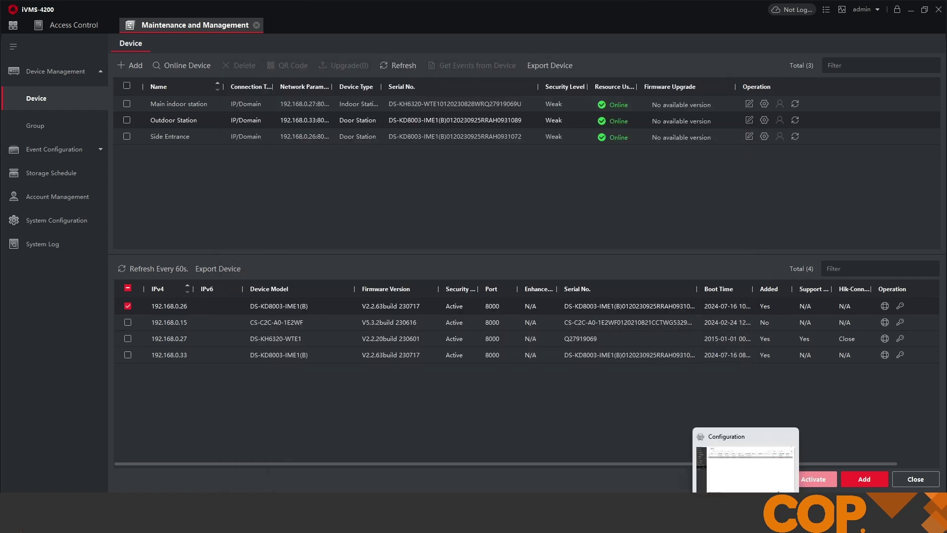
{"action": "left_click", "coordinate": [746, 466]}
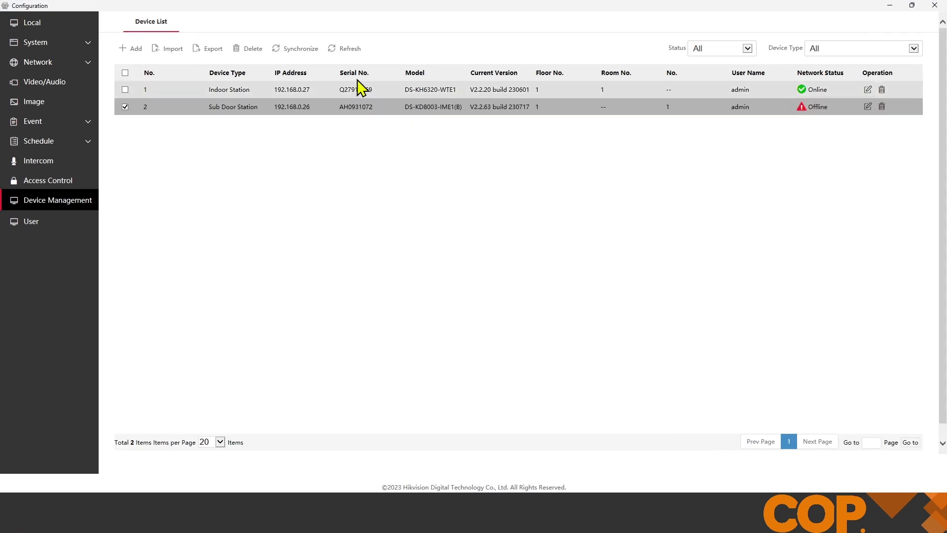
{"action": "left_click", "coordinate": [348, 49]}
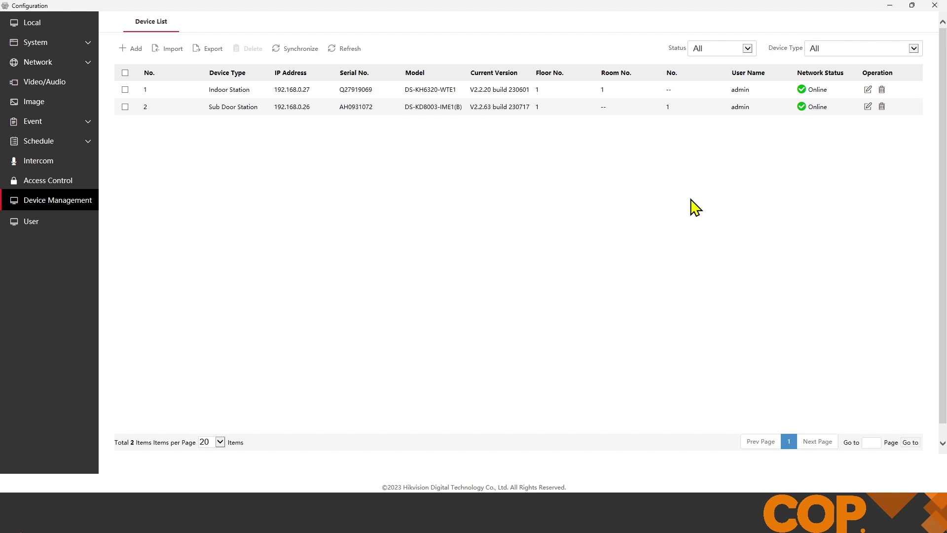
{"action": "double_click", "coordinate": [668, 106]}
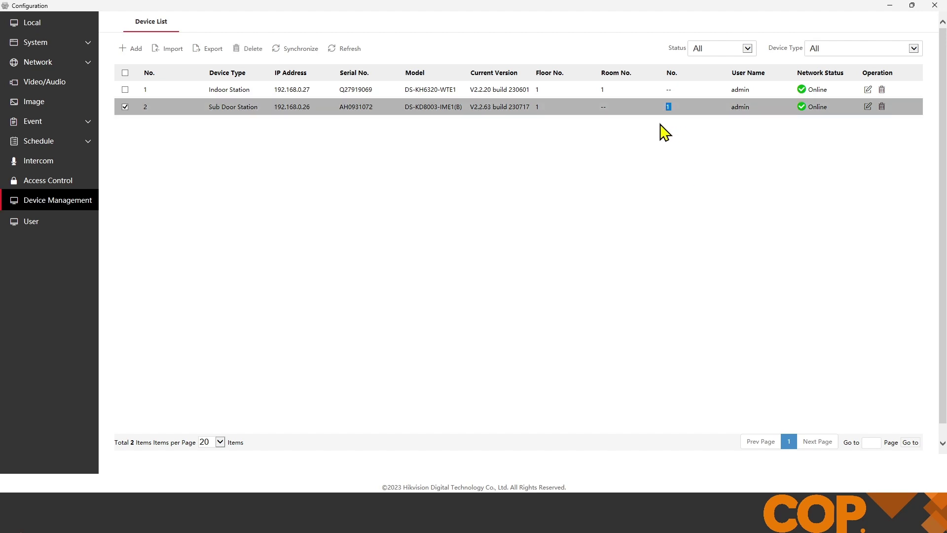